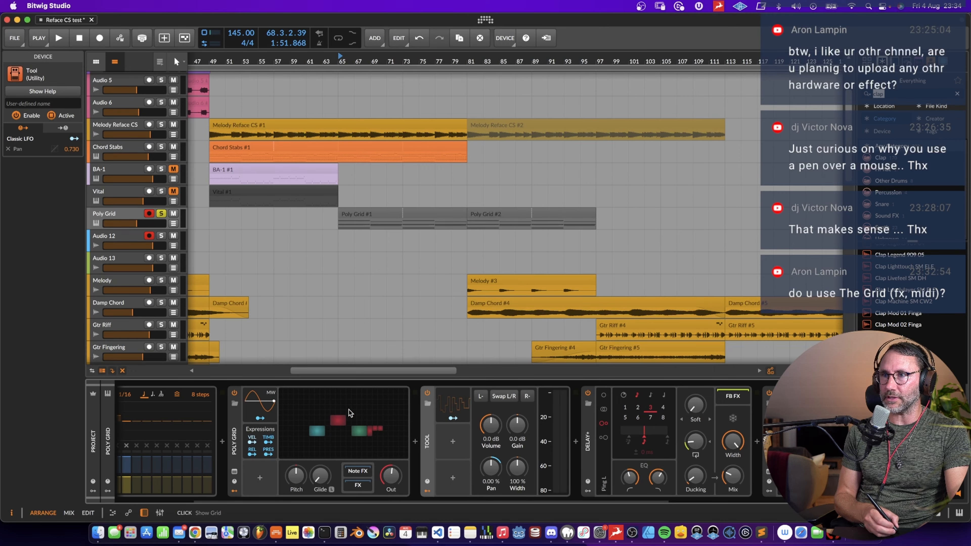
Step: Open the Poly Grid device's patch, select the Union oscillator module and start playback
{"action": "left_click", "coordinate": [349, 413]}
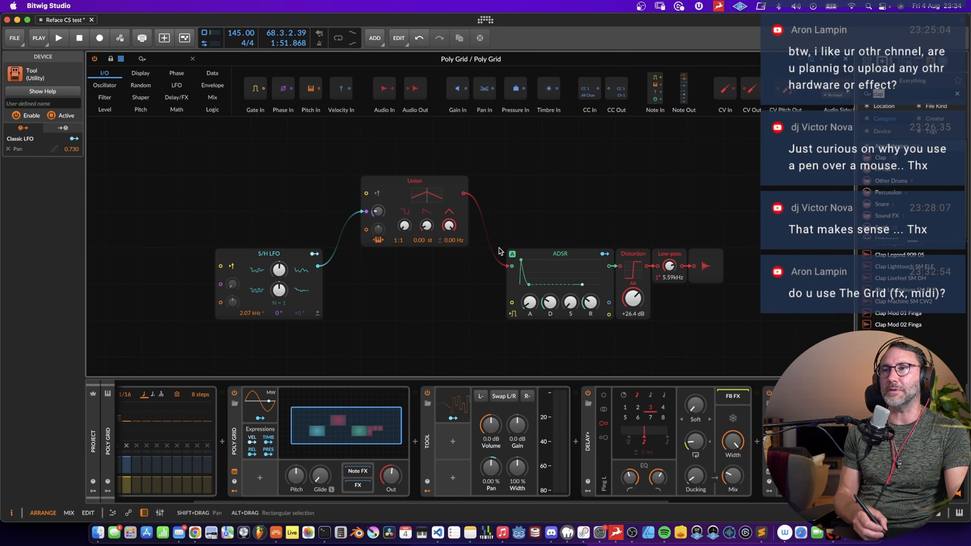
{"action": "left_click", "coordinate": [462, 186]}
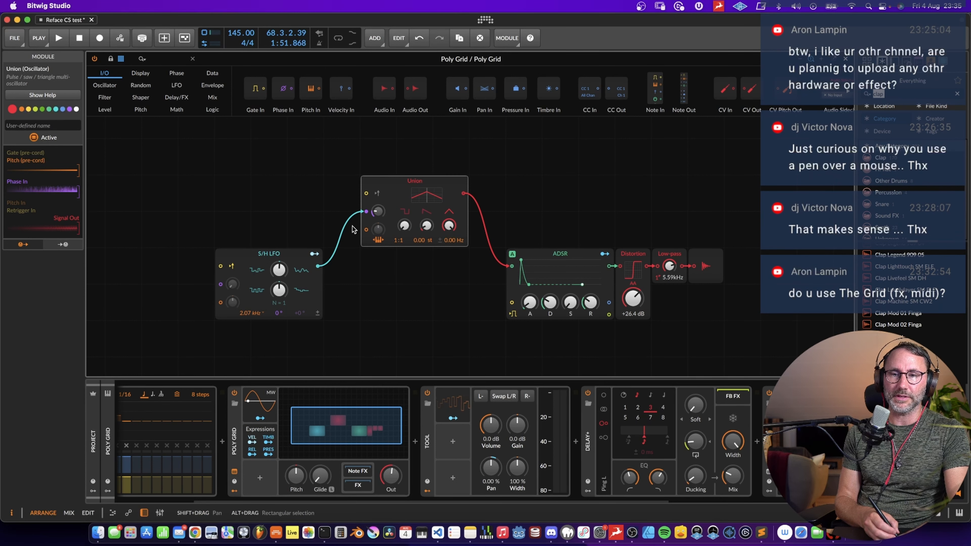
{"action": "key", "text": "space"}
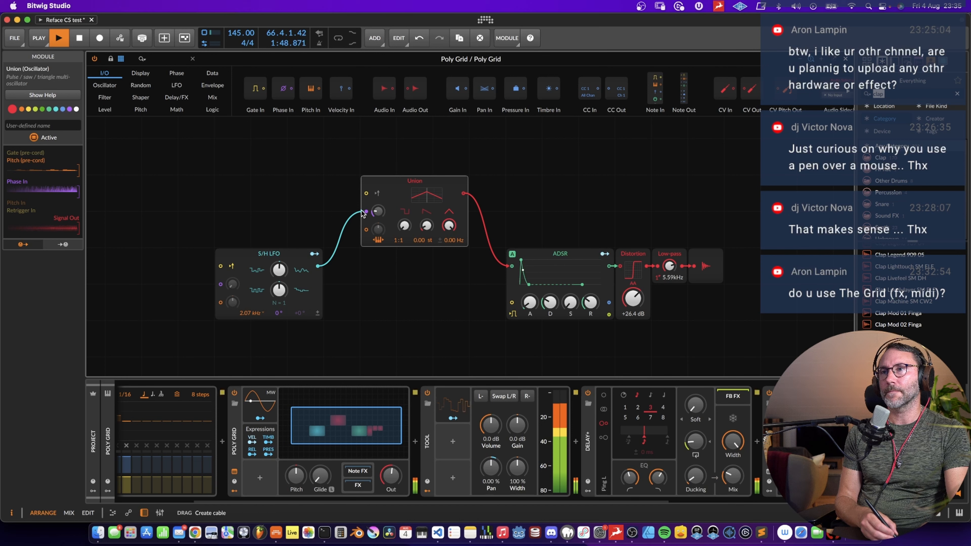
Step: Disconnect the S/H LFO from the Union oscillator's phase input during playback and listen to the unmodulated sound
{"action": "double_click", "coordinate": [365, 213]}
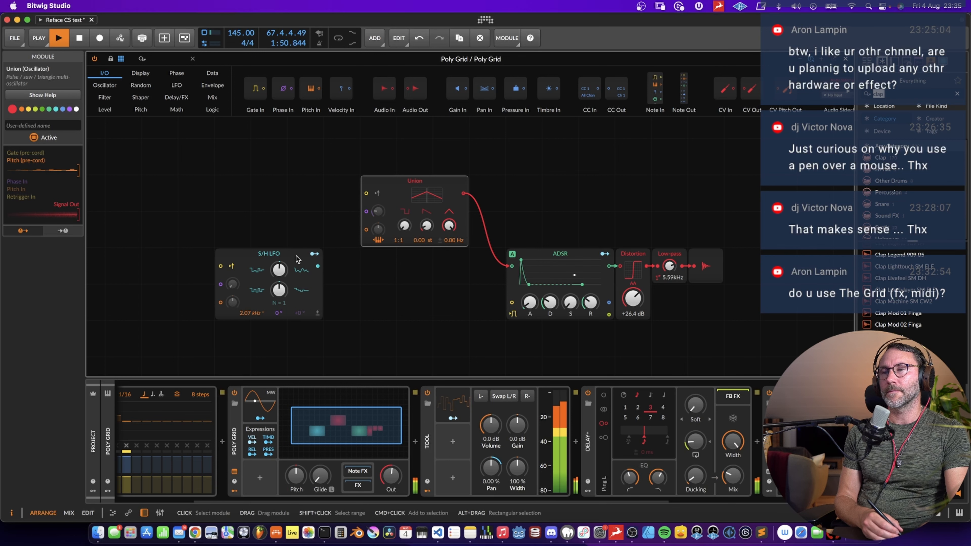
{"action": "scroll", "coordinate": [373, 264], "scroll_direction": "down", "scroll_amount": 1}
{"action": "key", "text": "space"}
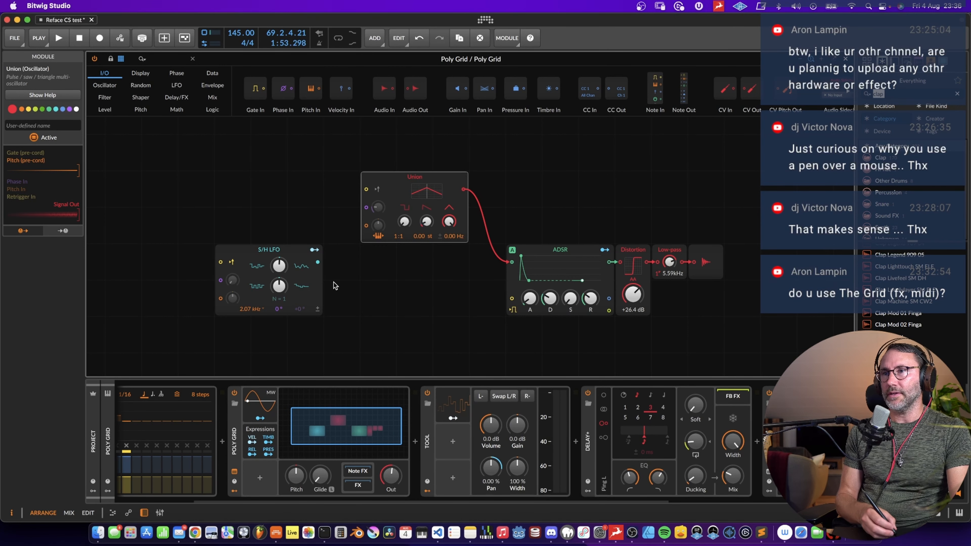
Step: Reconnect the S/H LFO output to Union's phase input and set the LFO rate to 11.00 kHz during playback
{"action": "left_click_drag", "start_coordinate": [317, 262], "coordinate": [365, 208]}
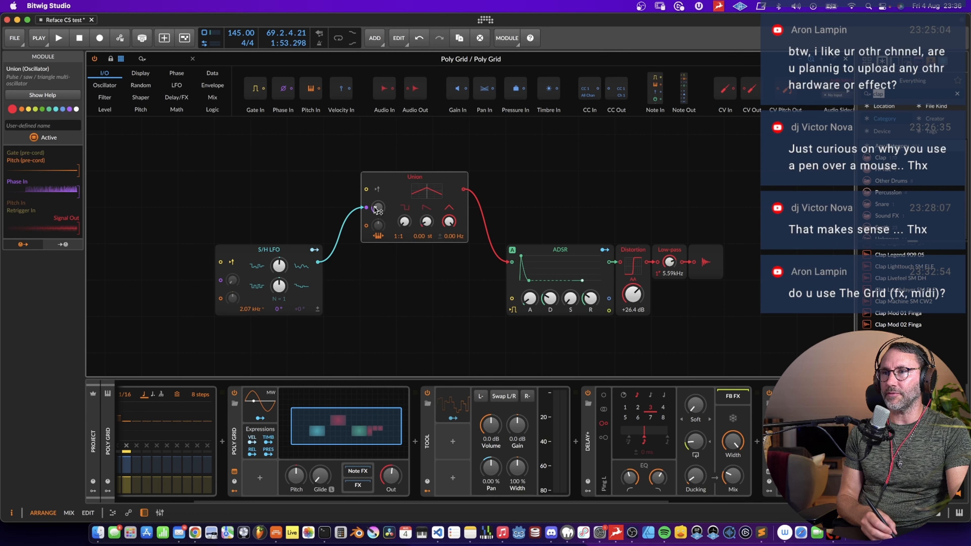
{"action": "key", "text": "space"}
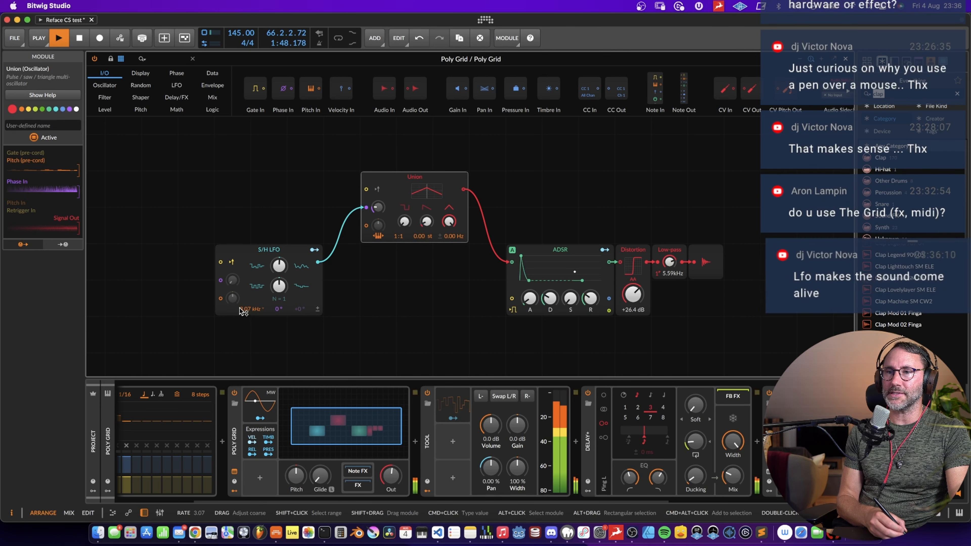
{"action": "left_click_drag", "start_coordinate": [243, 315], "coordinate": [247, 298]}
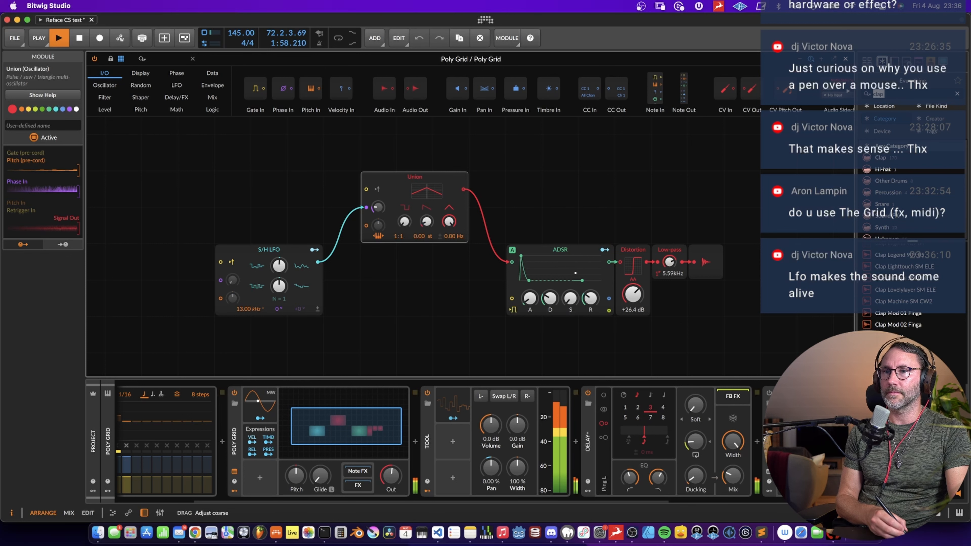
{"action": "left_click_drag", "start_coordinate": [251, 309], "coordinate": [250, 282]}
{"action": "key", "text": "space"}
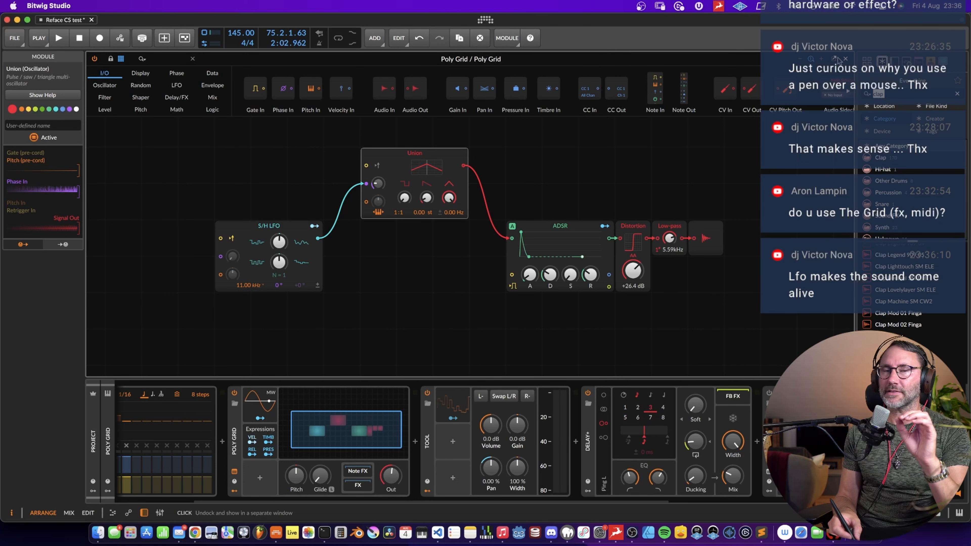
Step: Disconnect the S/H LFO from Union's phase input, turn off the Tool and Delay+ effects, and audition the dry oscillator
{"action": "double_click", "coordinate": [366, 184]}
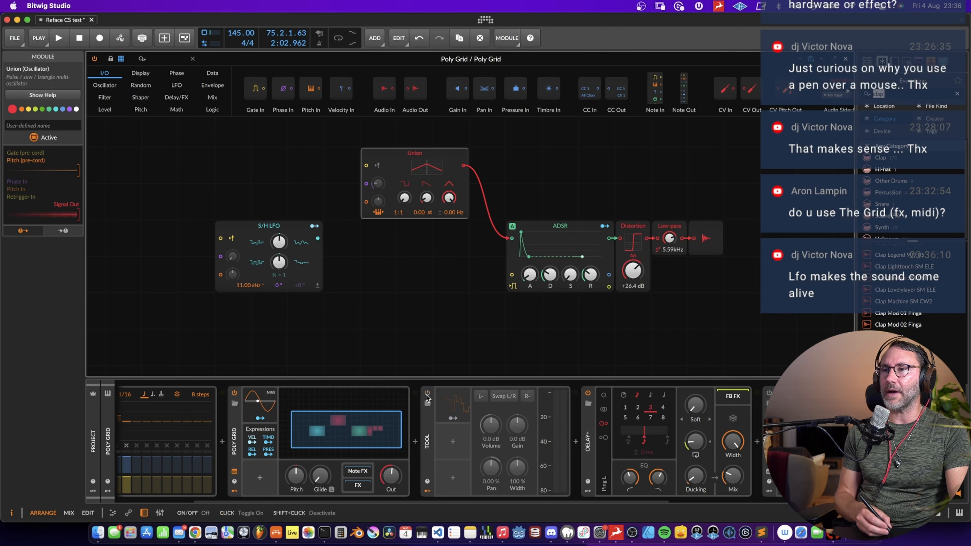
{"action": "left_click", "coordinate": [588, 393]}
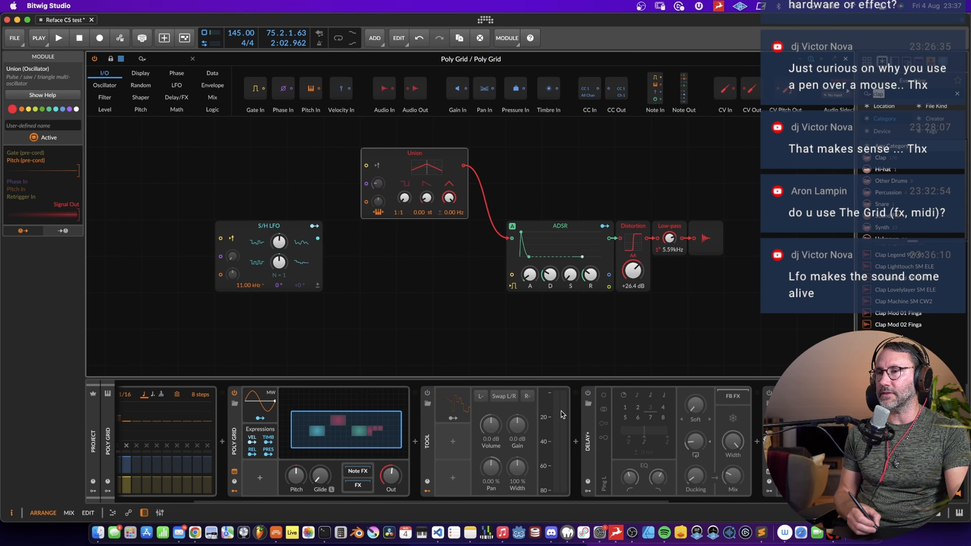
{"action": "left_click_drag", "start_coordinate": [465, 509], "coordinate": [387, 536]}
{"action": "key", "text": "space"}
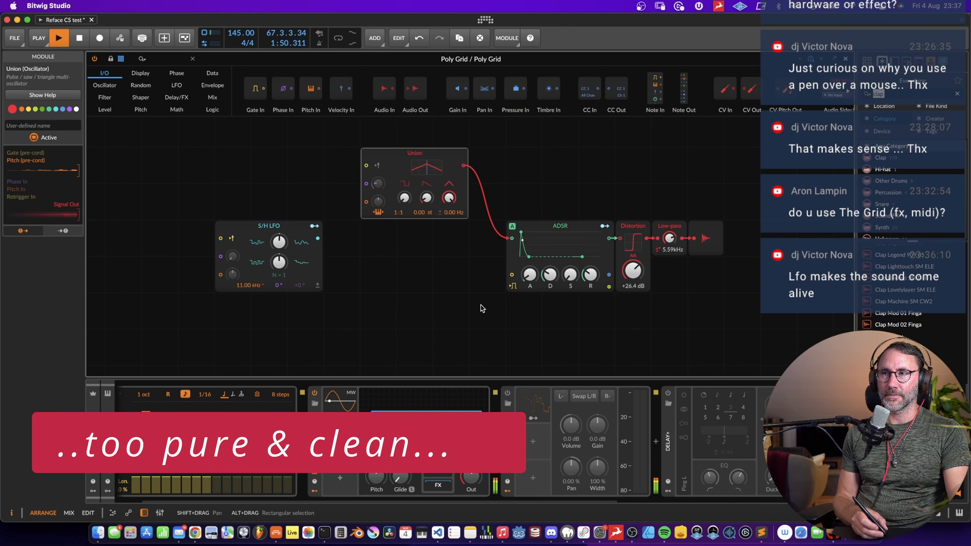
{"action": "key", "text": "space"}
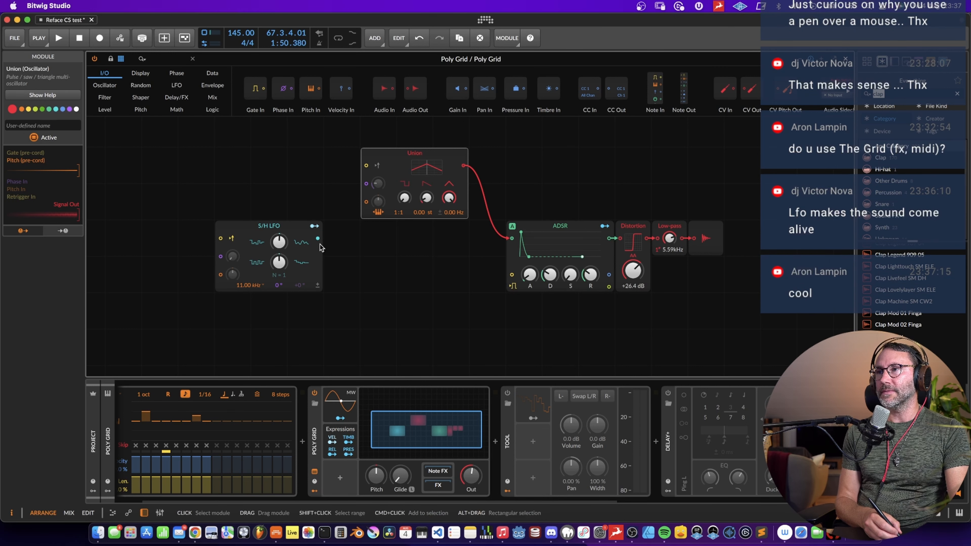
Step: Connect the S/H LFO output back to Union's phase input and set the LFO rate to 2.00 kHz during playback
{"action": "left_click_drag", "start_coordinate": [317, 239], "coordinate": [361, 202]}
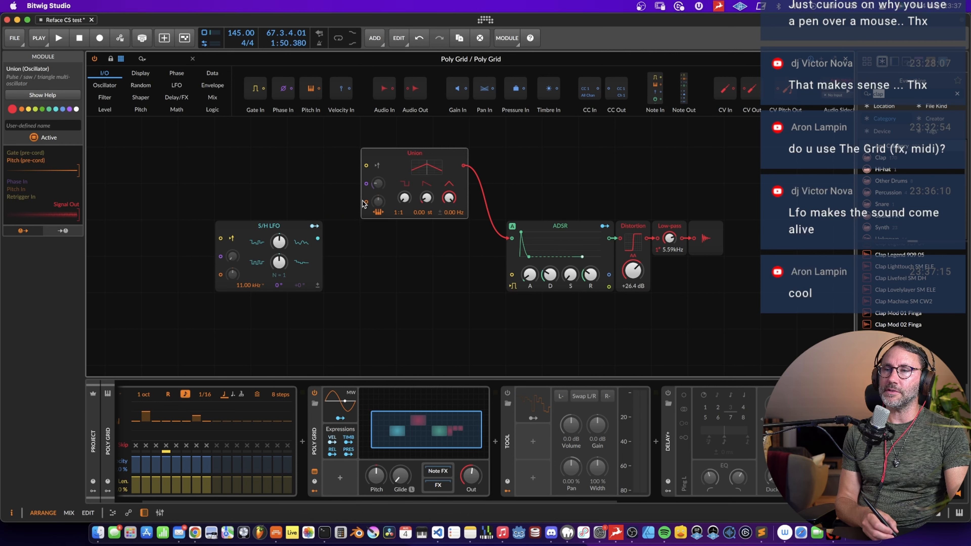
{"action": "left_click_drag", "start_coordinate": [318, 238], "coordinate": [366, 184]}
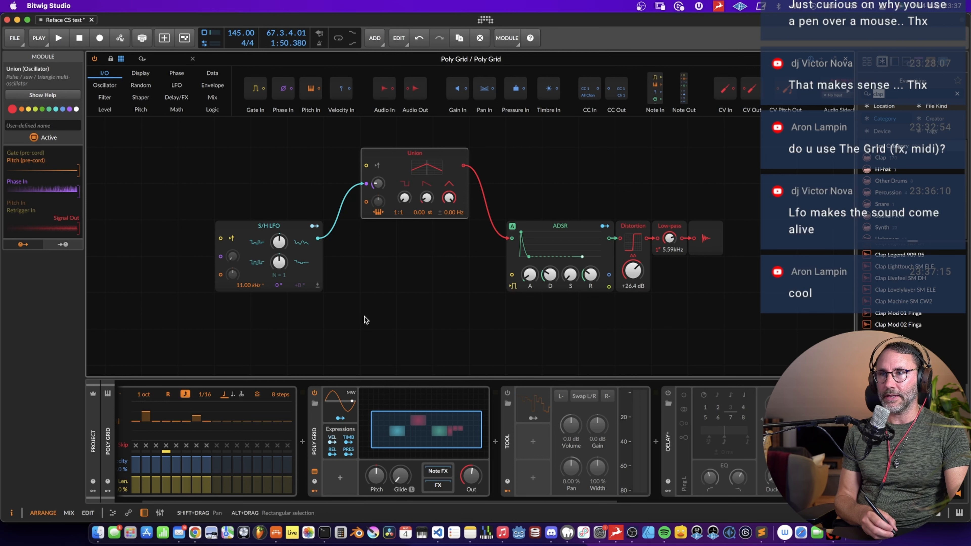
{"action": "key", "text": "space"}
{"action": "mouse_move", "coordinate": [243, 293]}
{"action": "left_mouse_down"}
{"action": "mouse_move", "coordinate": [245, 311]}
{"action": "mouse_move", "coordinate": [252, 306]}
{"action": "left_mouse_up"}
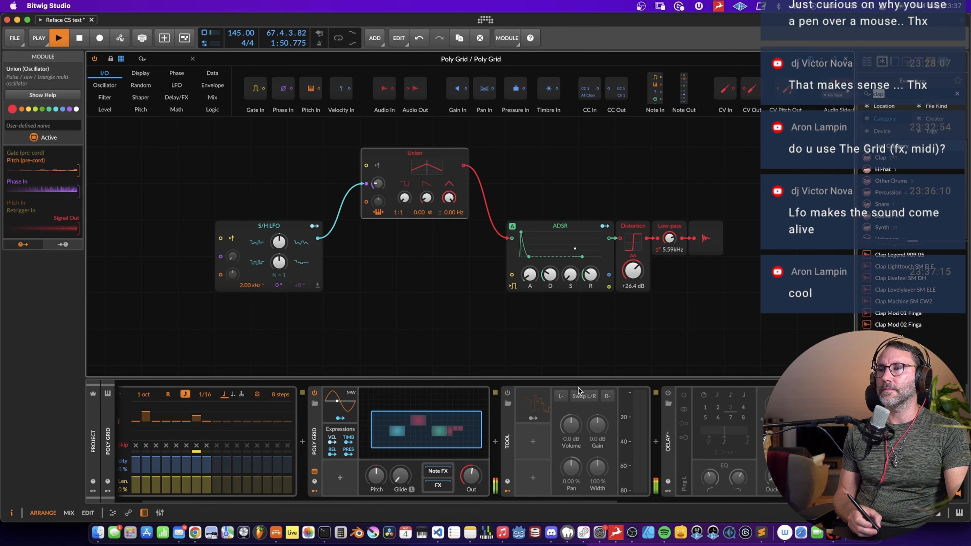
Step: Turn the Tool device after Poly Grid back on and review its Classic LFO modulator settings, auditioning the arpeggiated sound
{"action": "left_click", "coordinate": [507, 395]}
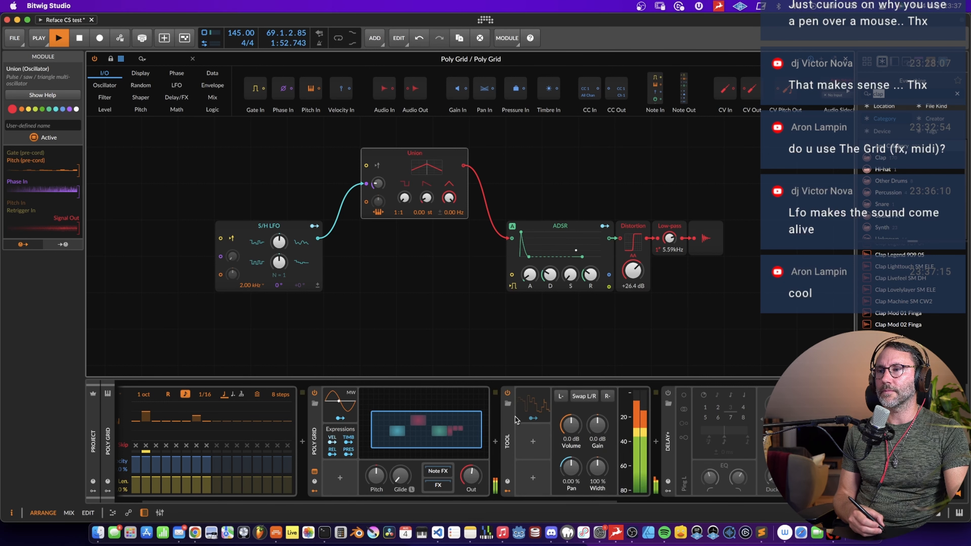
{"action": "key", "text": "space"}
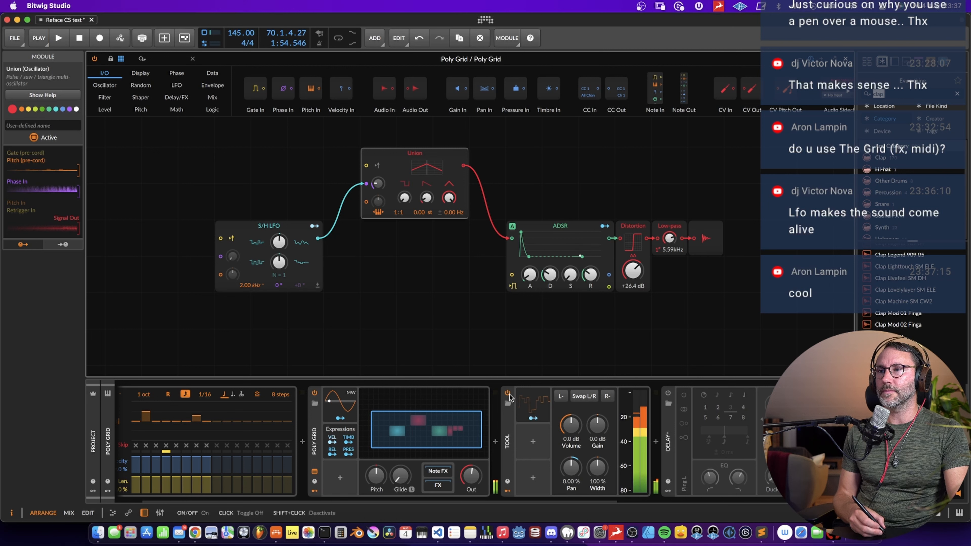
{"action": "left_click", "coordinate": [531, 406]}
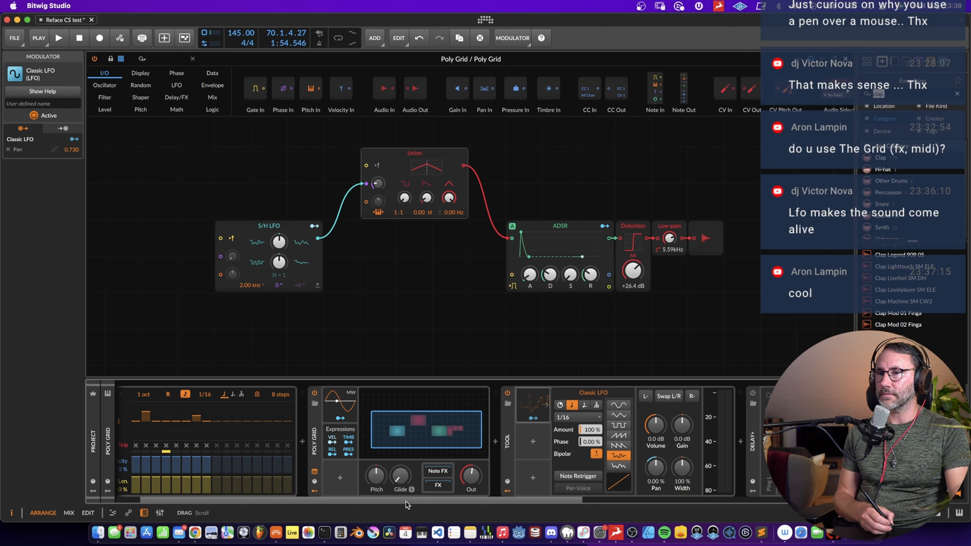
{"action": "left_click_drag", "start_coordinate": [408, 502], "coordinate": [346, 511]}
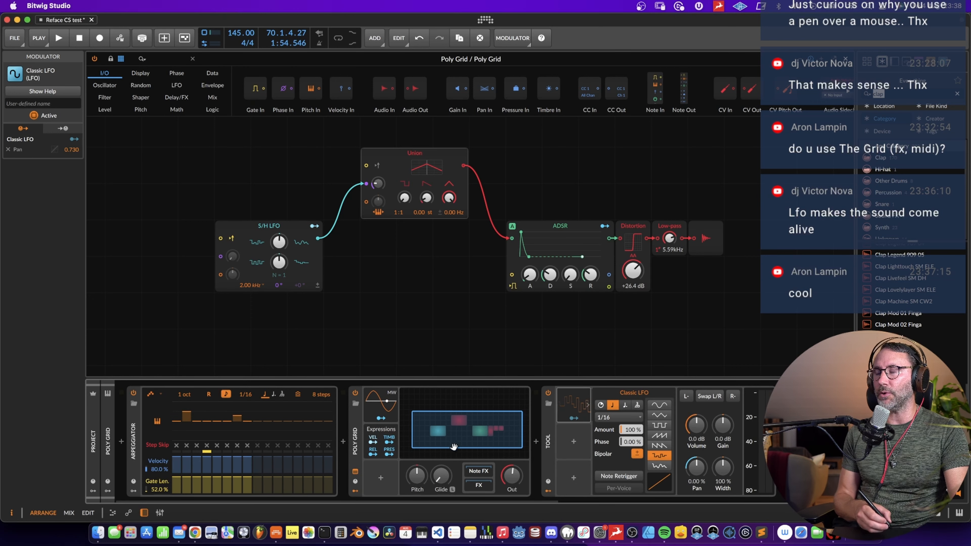
{"action": "key", "text": "space"}
{"action": "scroll", "coordinate": [537, 509], "scroll_direction": "right", "scroll_amount": 5}
{"action": "key", "text": "space"}
{"action": "left_click", "coordinate": [383, 406]}
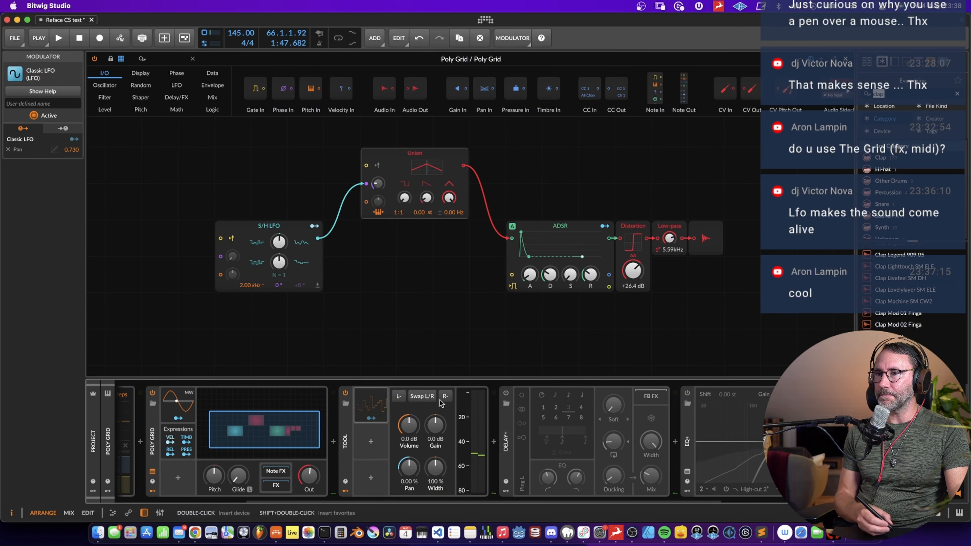
Step: Turn the Delay+ device back on and try its blur and feedback controls
{"action": "left_click", "coordinate": [506, 393]}
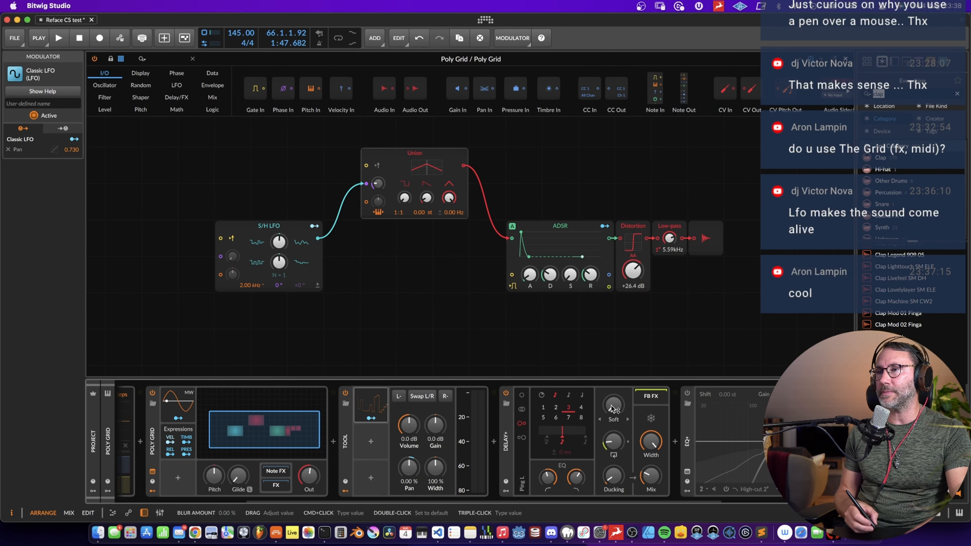
{"action": "left_click_drag", "start_coordinate": [616, 412], "coordinate": [616, 397]}
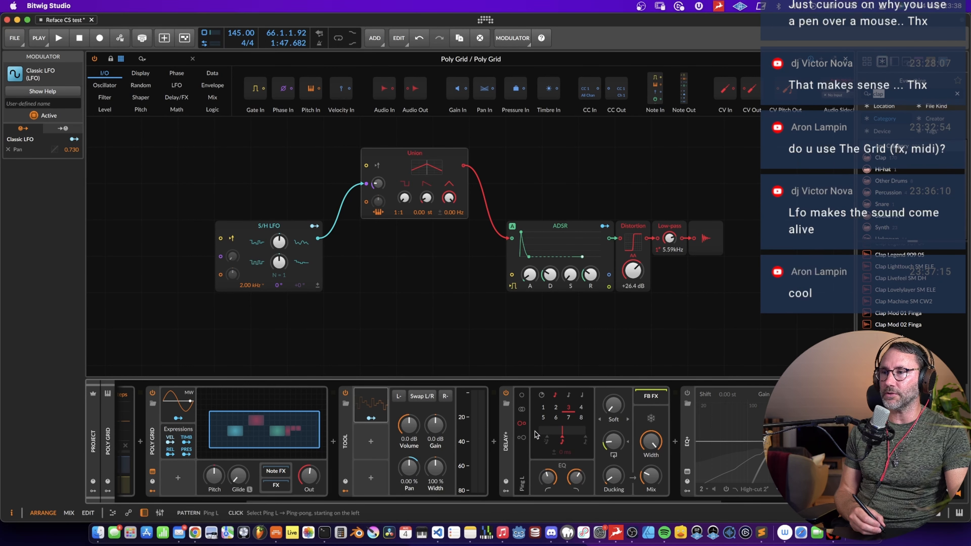
{"action": "left_click_drag", "start_coordinate": [615, 443], "coordinate": [615, 445]}
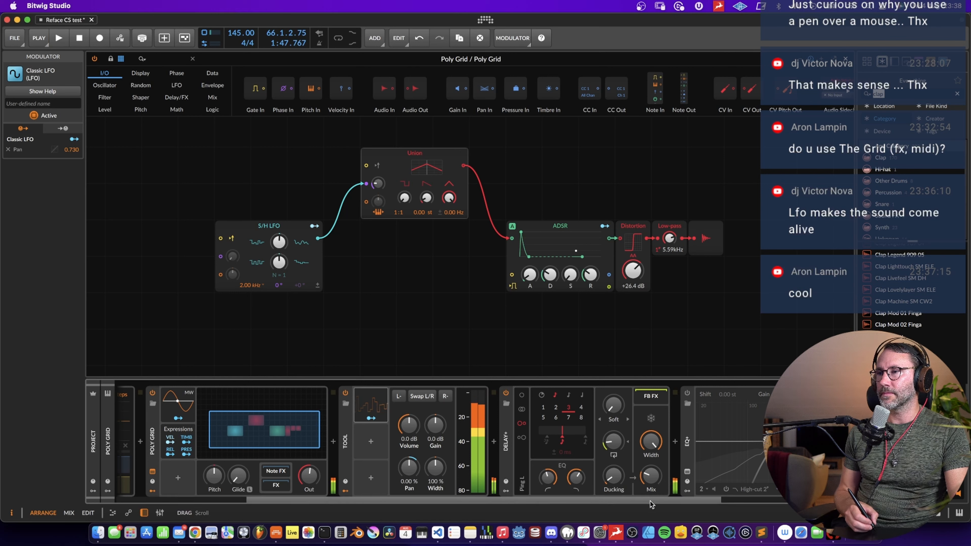
Step: Turn the EQ+ device back on and audition the sound through the effects chain
{"action": "left_click_drag", "start_coordinate": [673, 500], "coordinate": [806, 500]}
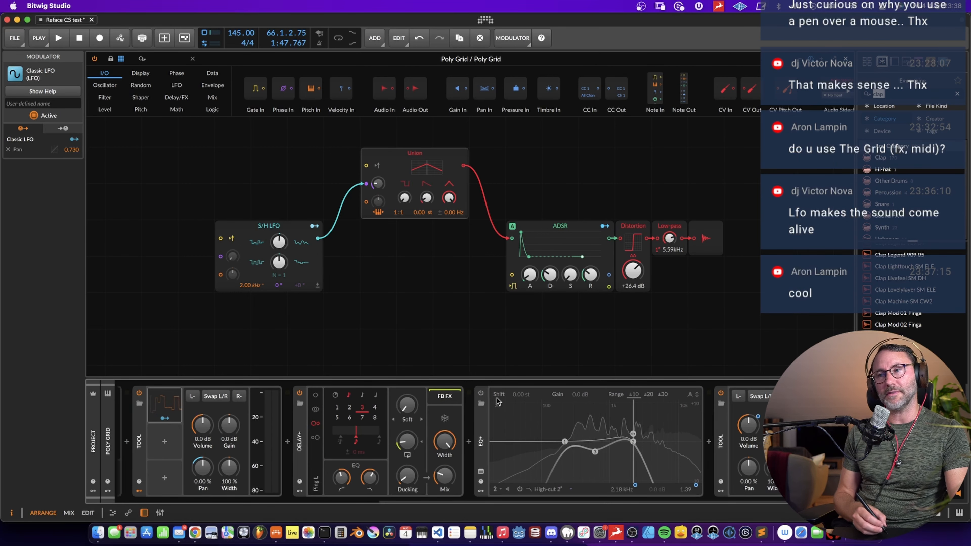
{"action": "left_click", "coordinate": [480, 394]}
{"action": "key", "text": "space"}
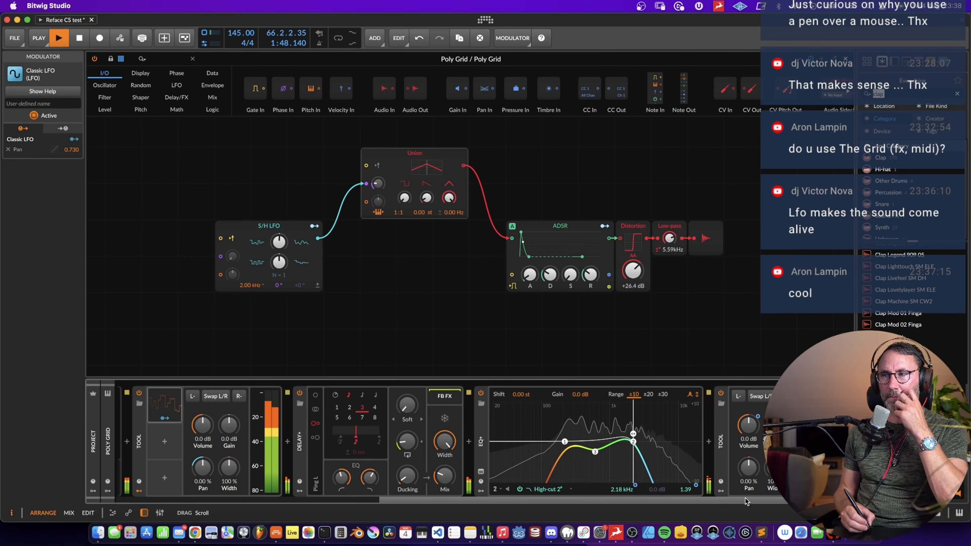
{"action": "key", "text": "space"}
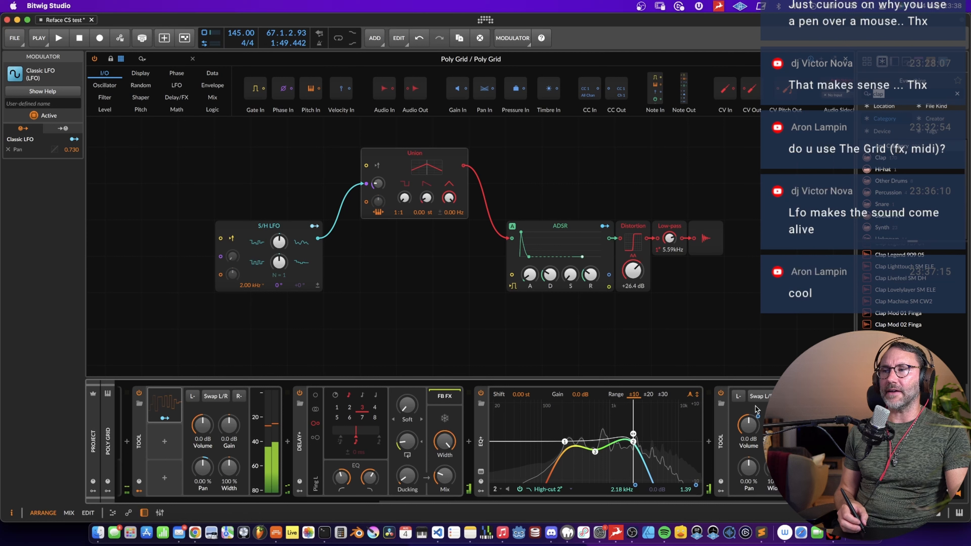
Step: Lower the volume of the Tool device after EQ+ to -0.3 dB
{"action": "left_click_drag", "start_coordinate": [749, 425], "coordinate": [748, 433]}
{"action": "key", "text": "super+z"}
{"action": "key", "text": "super+z"}
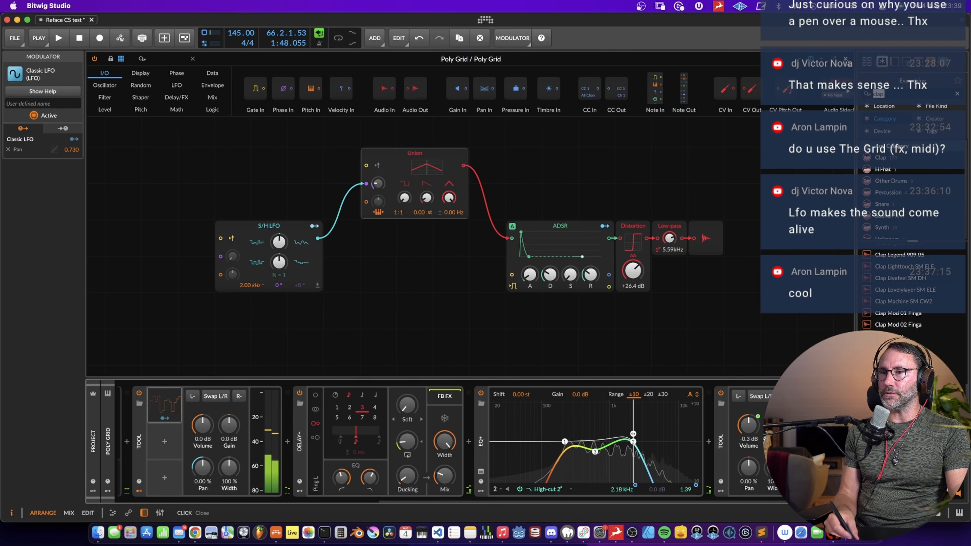
Step: Close the Poly Grid patch editor and bring the wider arrangement and its upper tracks into view
{"action": "left_click", "coordinate": [845, 59]}
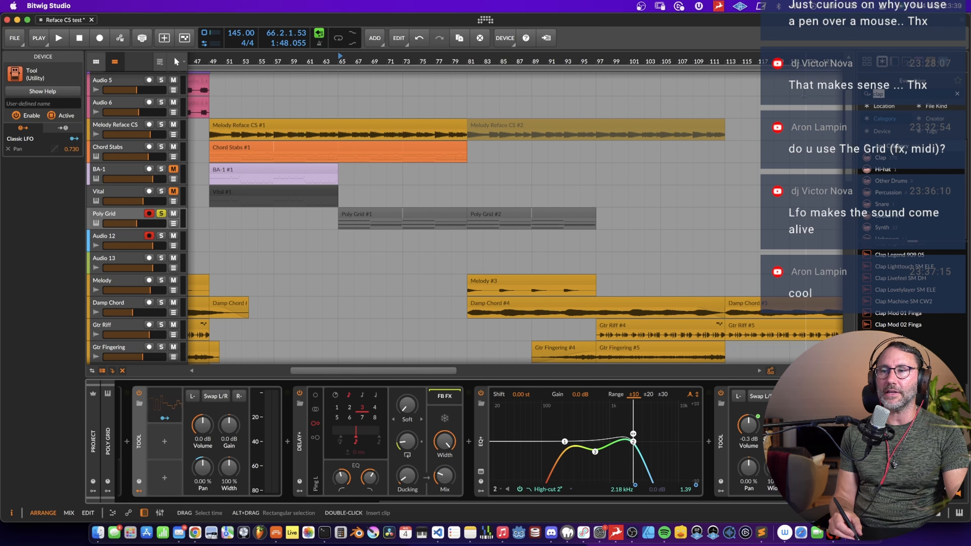
{"action": "left_click_drag", "start_coordinate": [472, 61], "coordinate": [628, 84]}
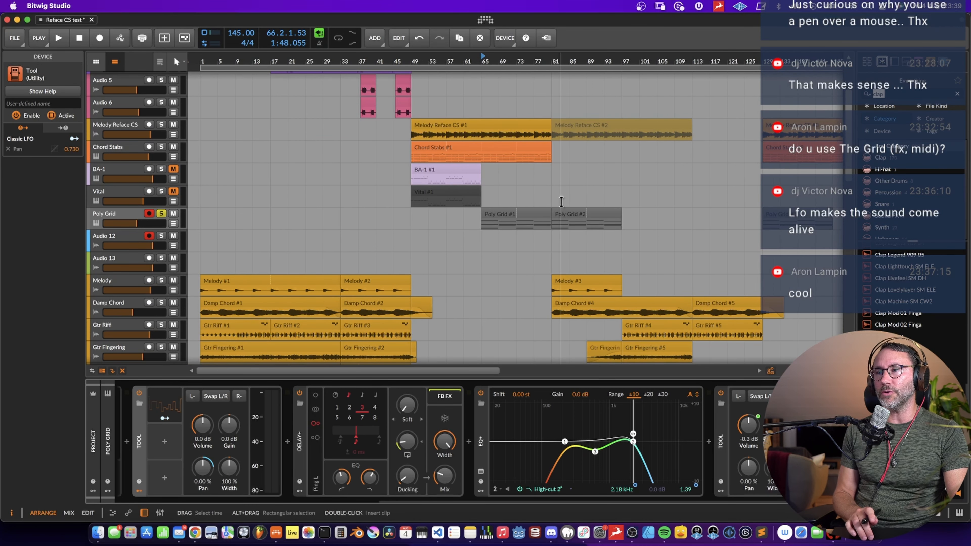
{"action": "scroll", "coordinate": [560, 201], "scroll_direction": "up", "scroll_amount": 4}
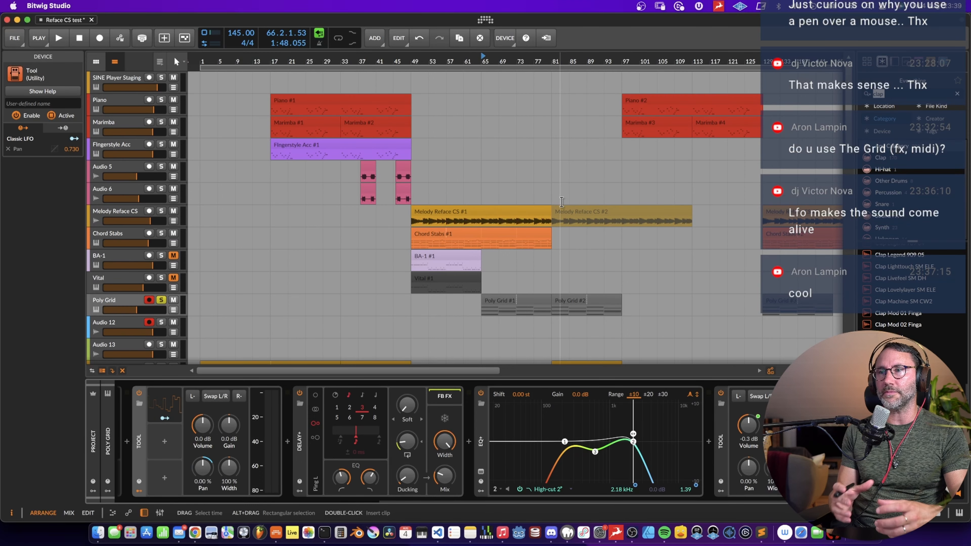